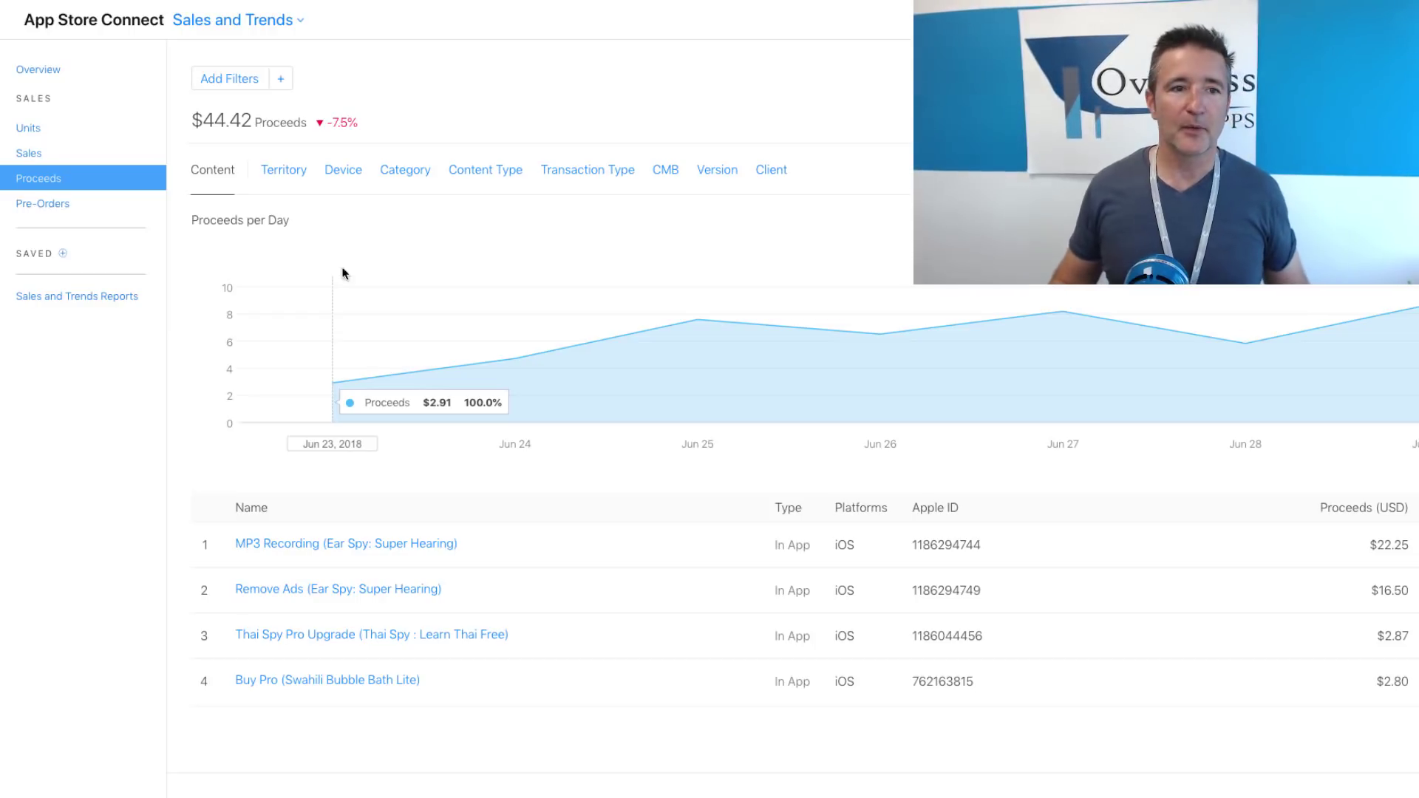
# Go back to the App Store Connect home and open App Analytics listing Ear Spy, Virtual George and others
pyautogui.click(161, 27)
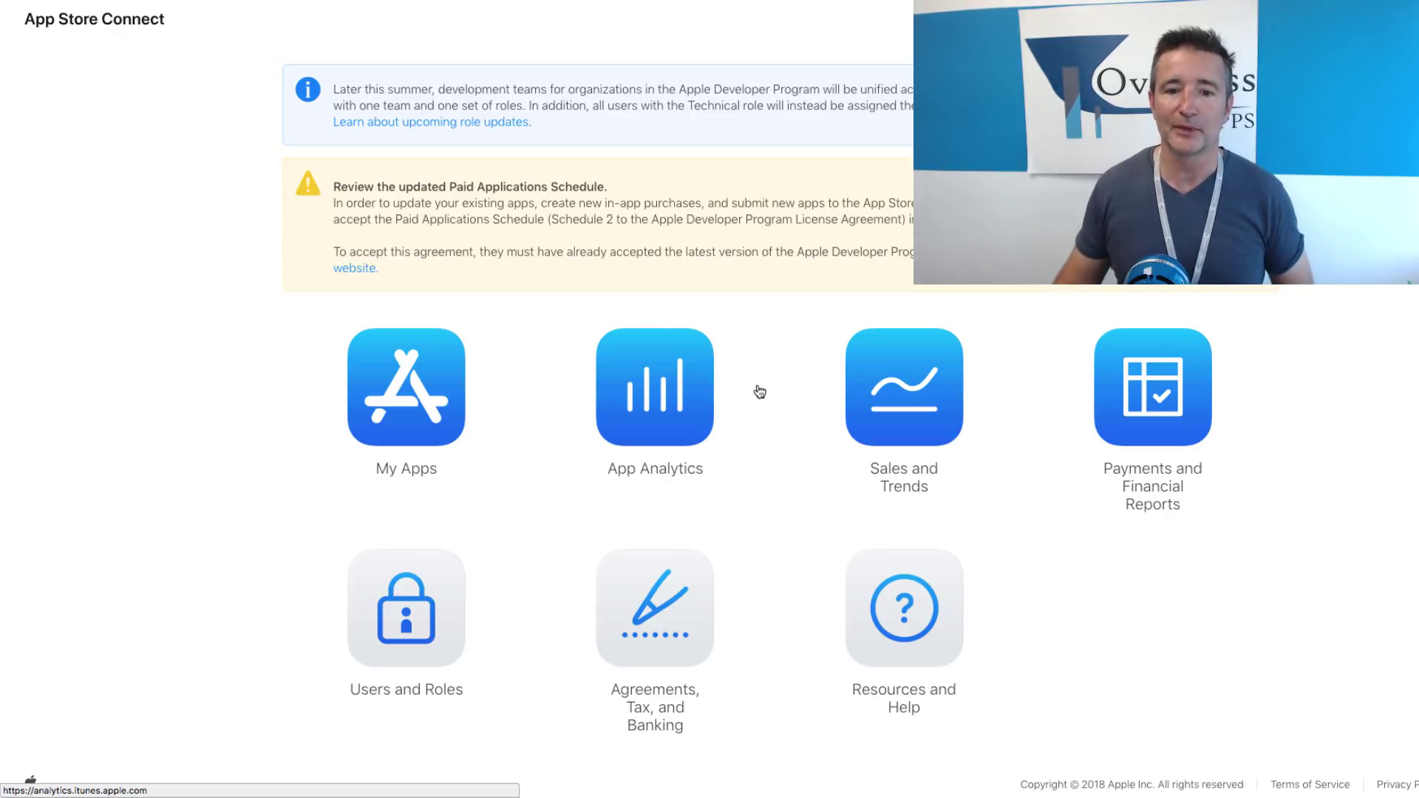
pyautogui.click(671, 416)
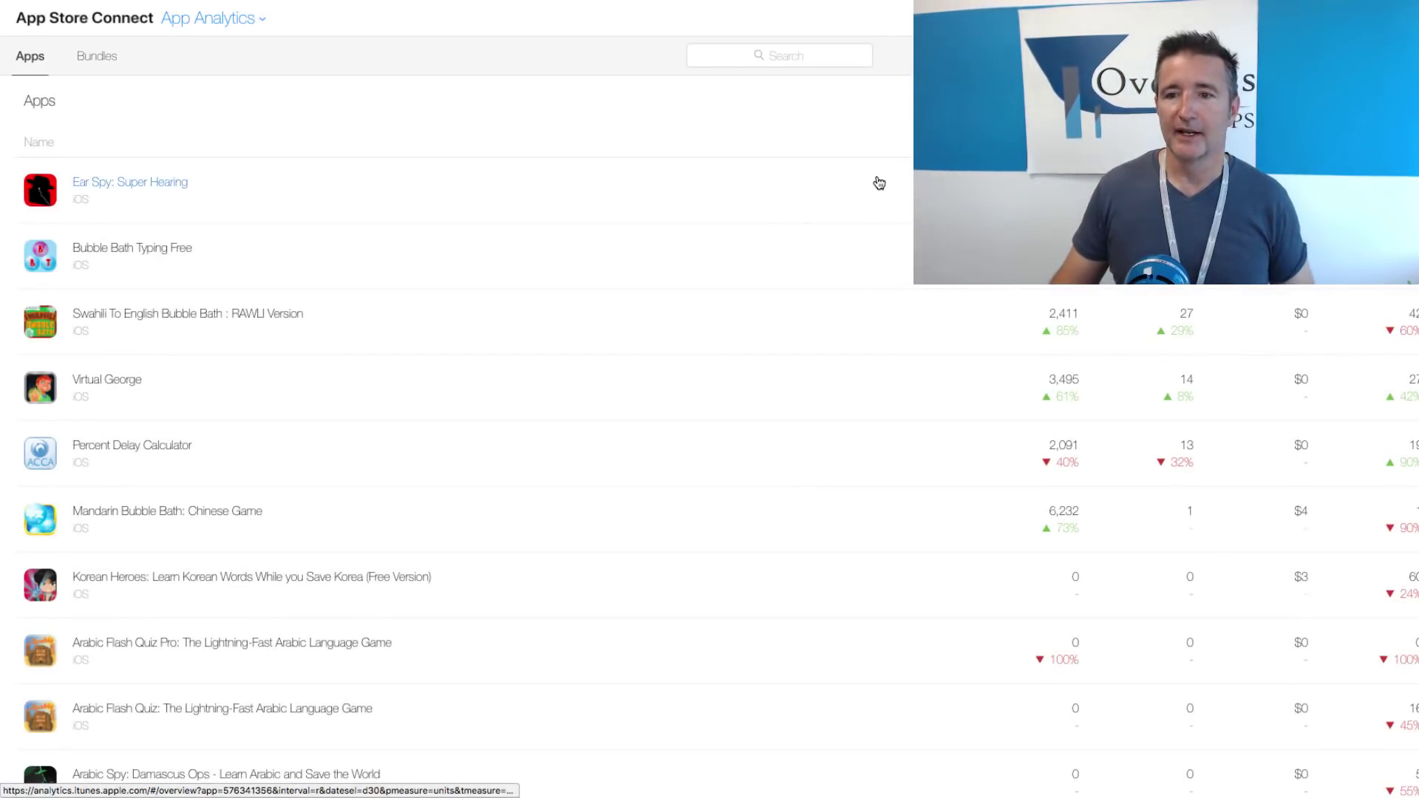
# Scroll the App Analytics list and open the analytics for Ear Spy: Super Hearing
pyautogui.scroll(-1, 851, 191)
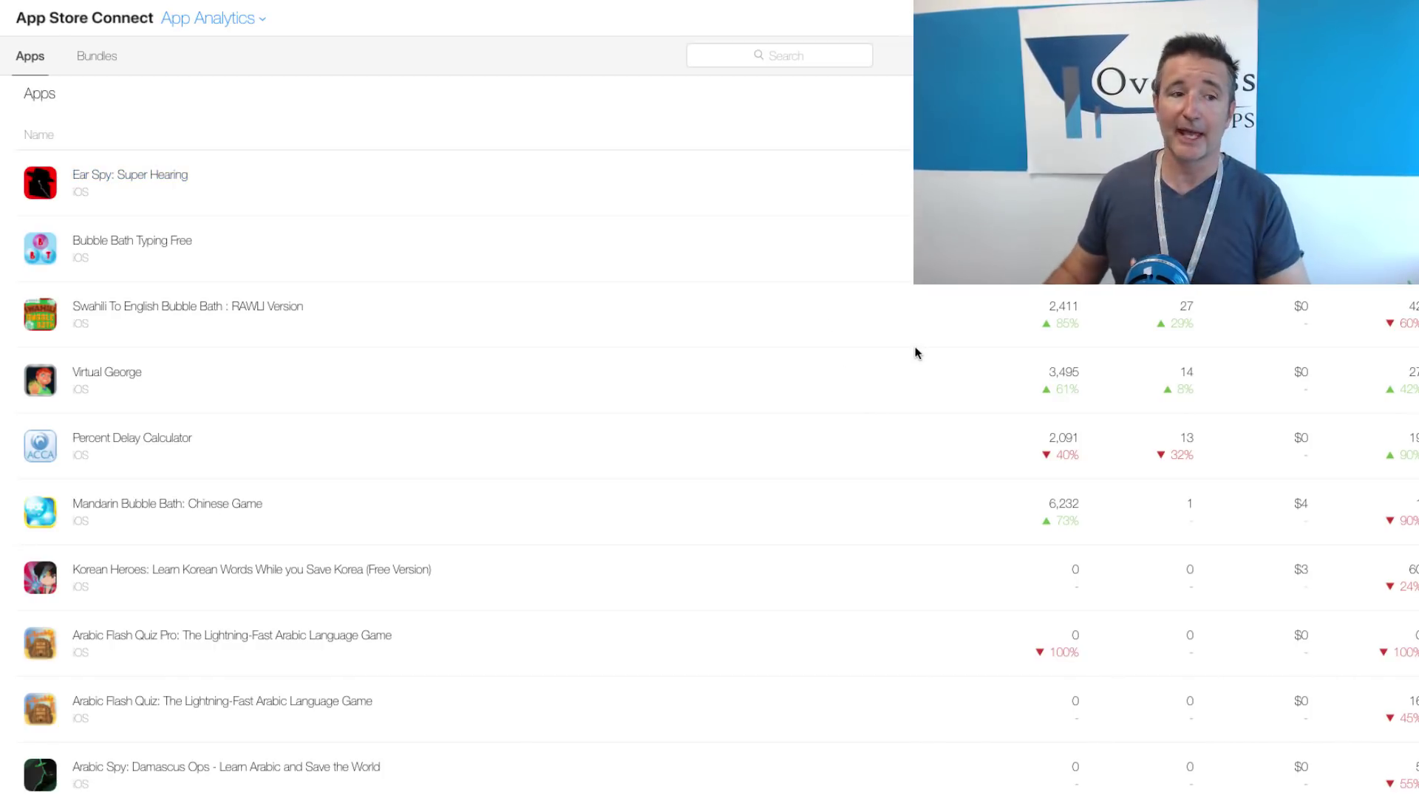
pyautogui.click(119, 178)
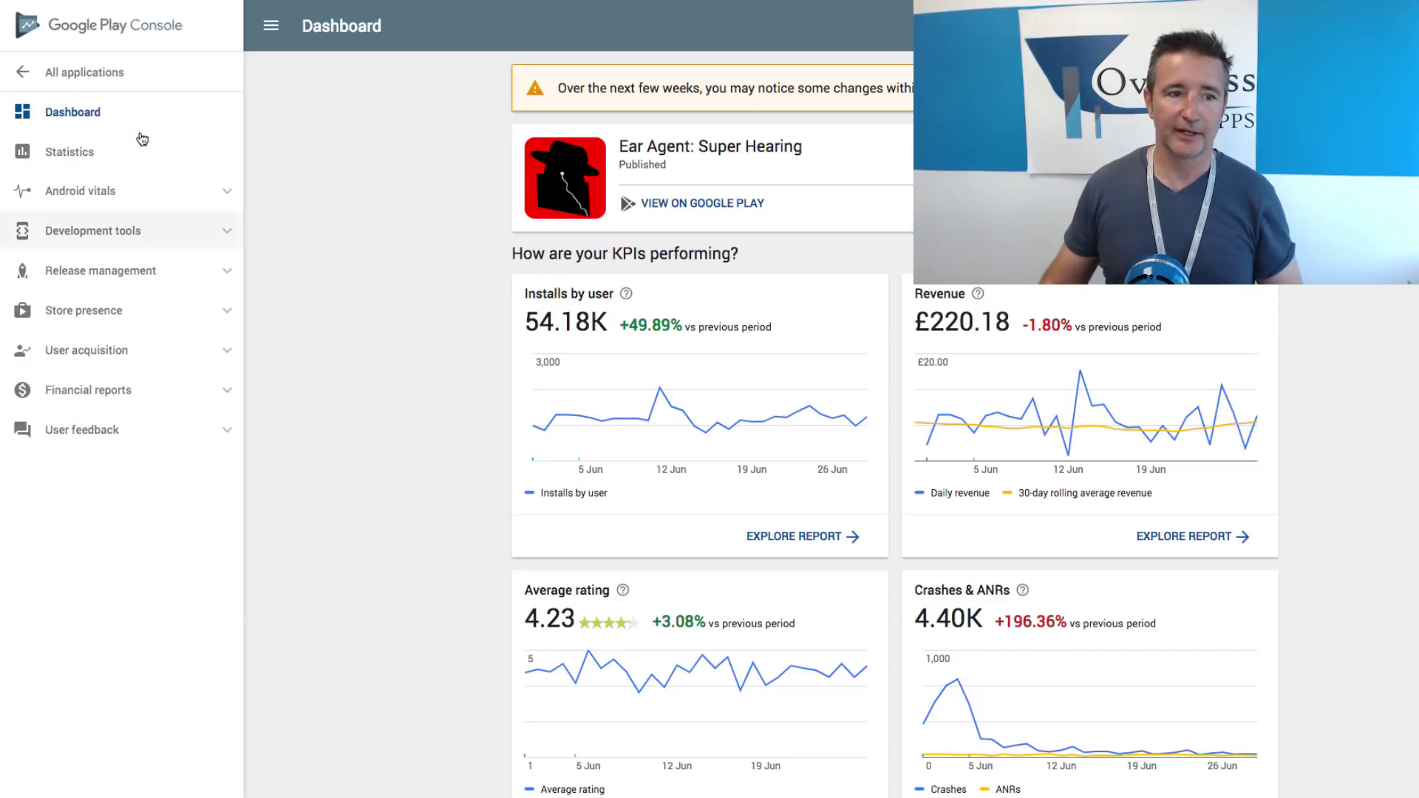
# Show Google Play Console's All applications table and scroll through each app's installs, ratings and publishing status
pyautogui.click(79, 75)
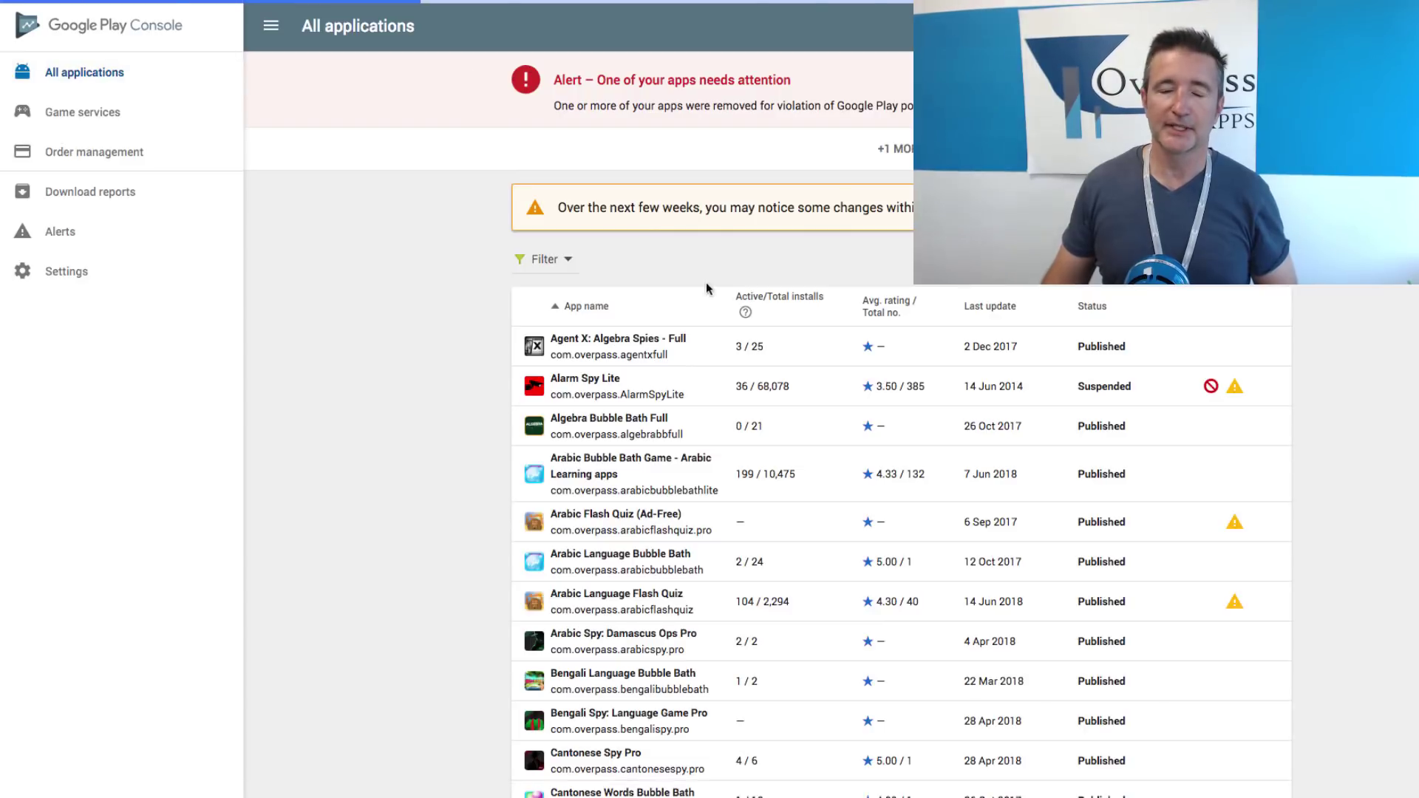
pyautogui.scroll(-1, 762, 259)
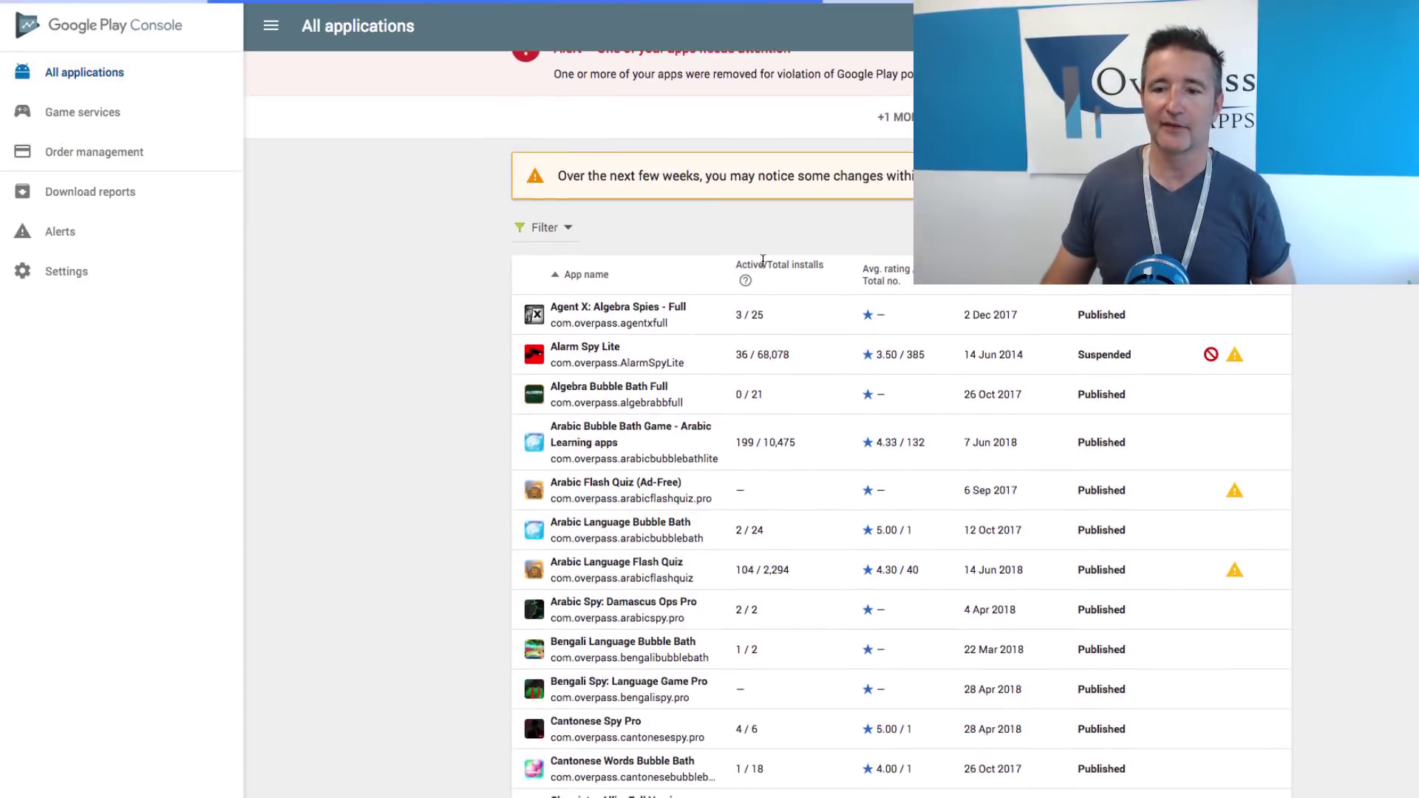
pyautogui.scroll(-2, 860, 170)
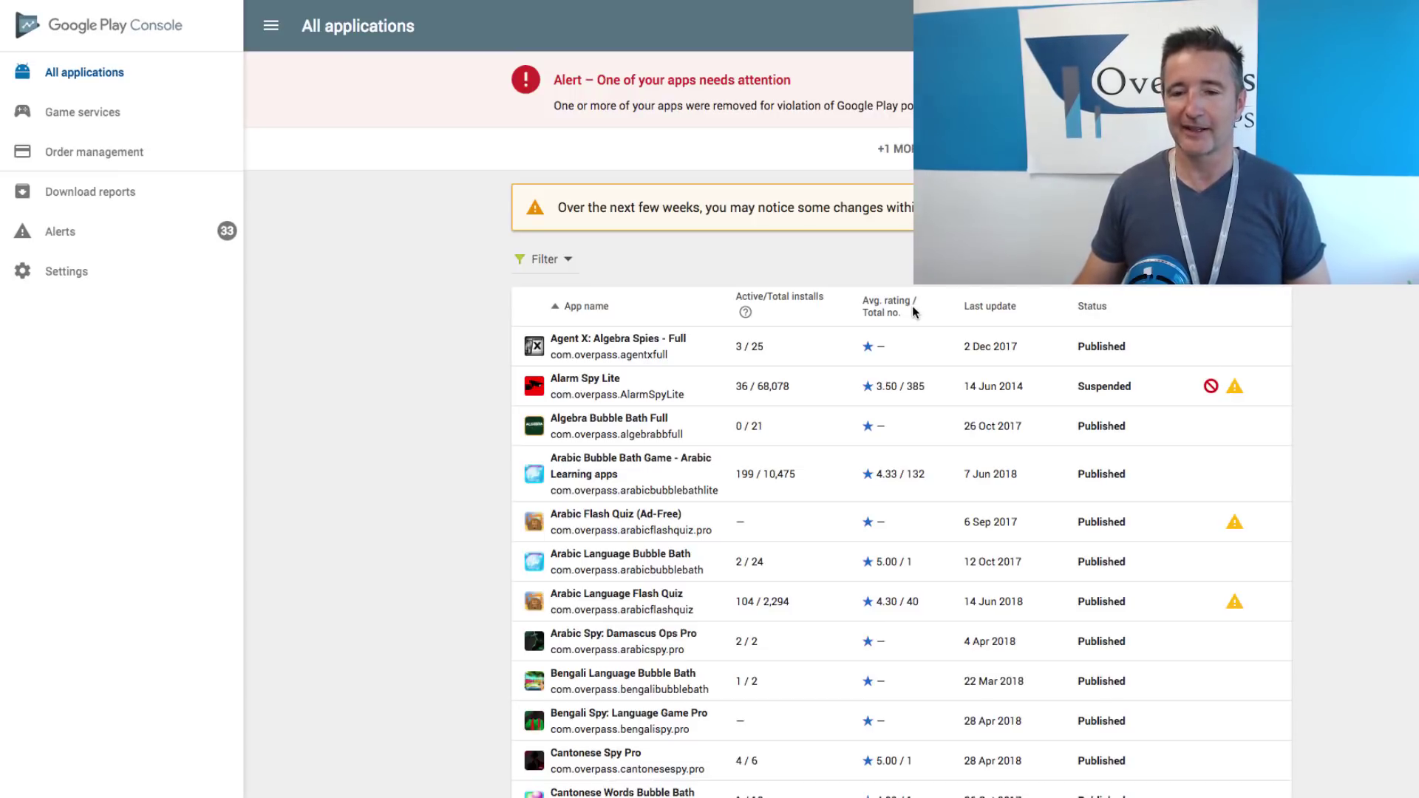
pyautogui.scroll(-1, 915, 311)
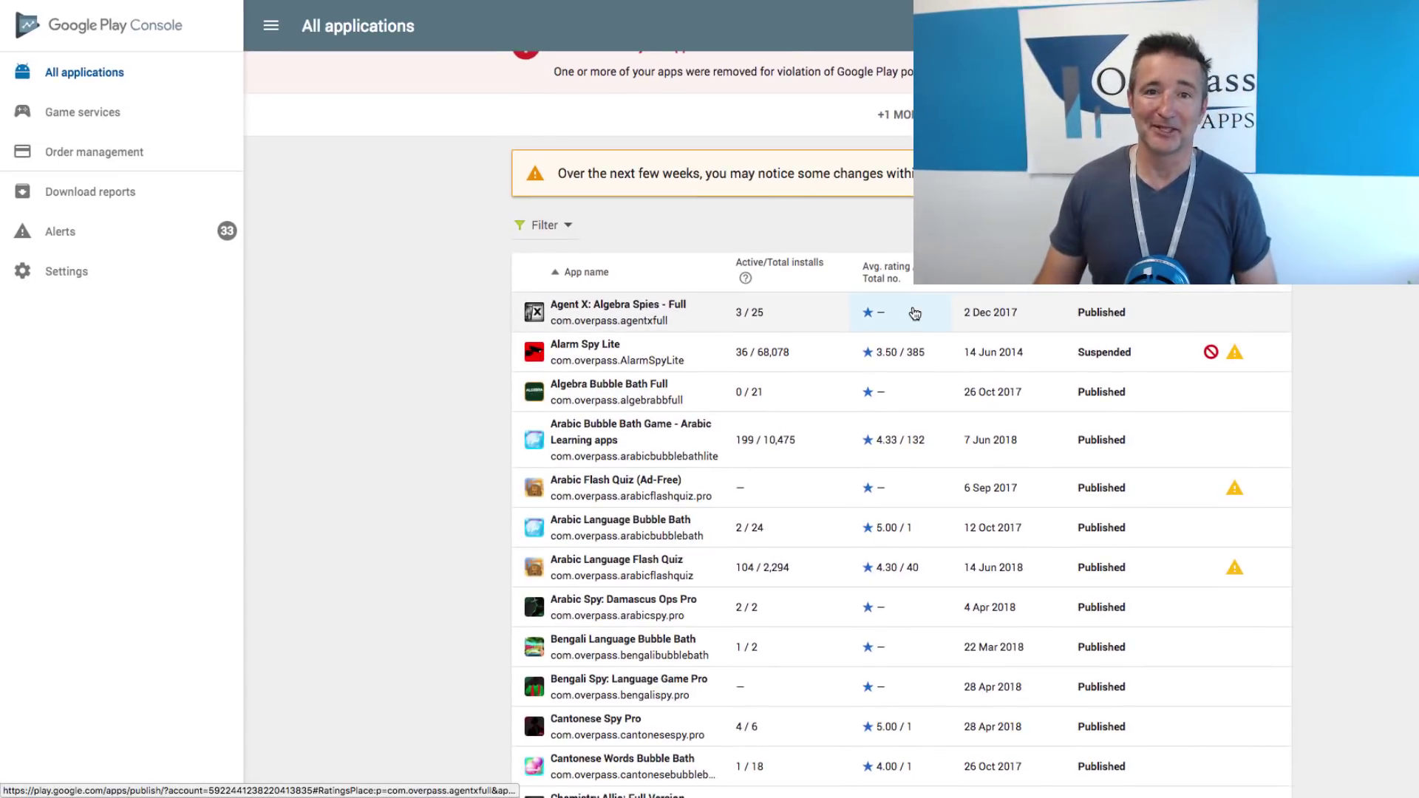
pyautogui.scroll(-1, 914, 311)
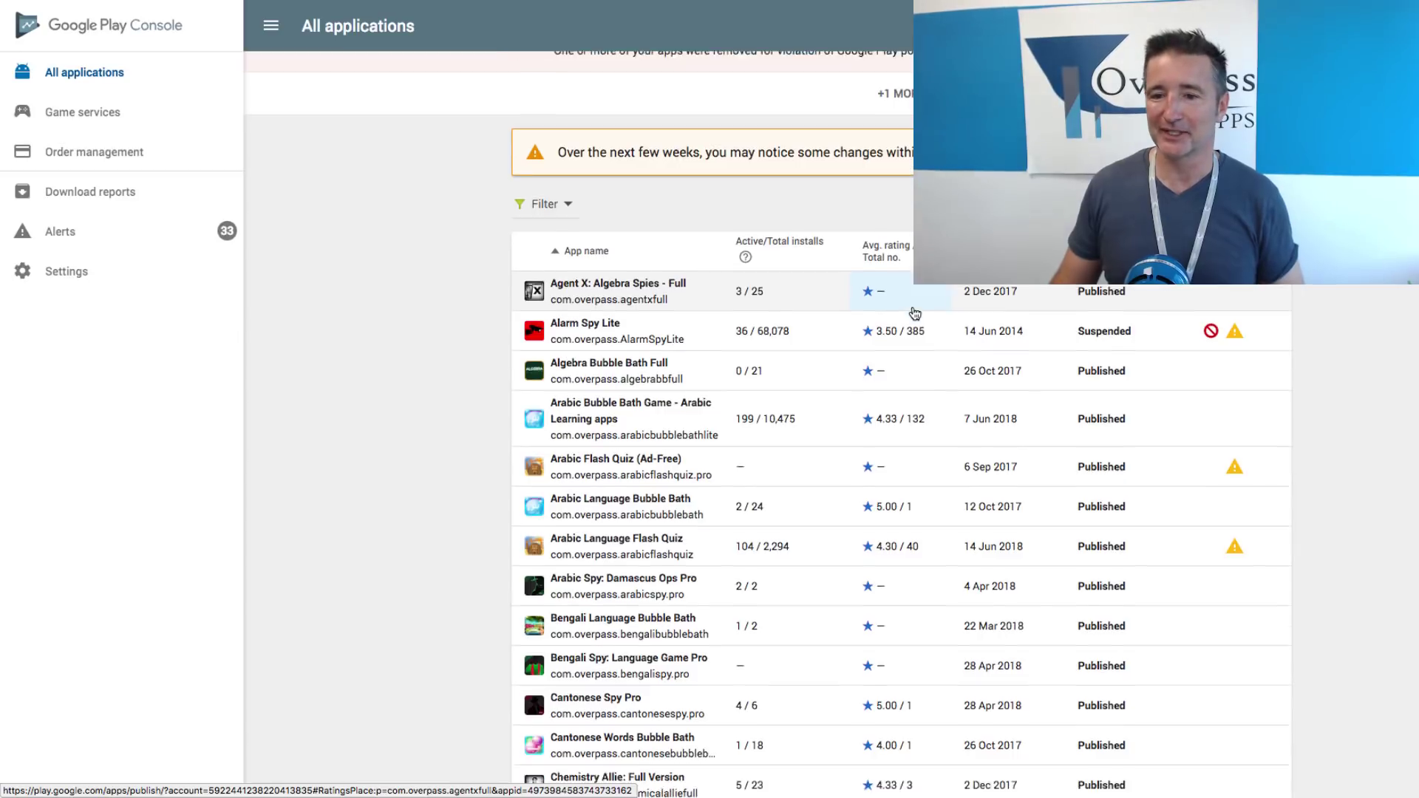
pyautogui.scroll(-2, 915, 311)
pyautogui.scroll(-2, 915, 312)
pyautogui.scroll(-1, 915, 311)
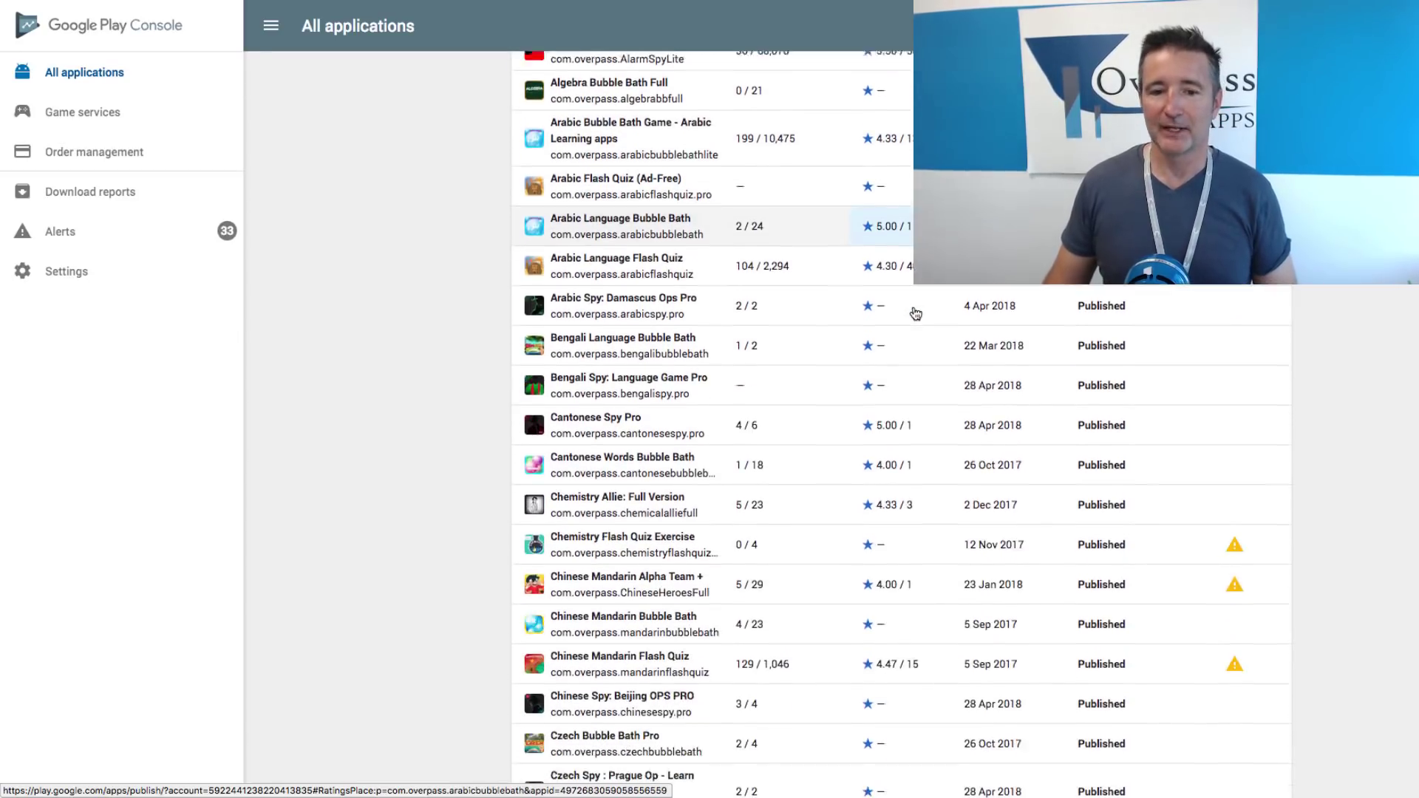
pyautogui.scroll(-1, 914, 311)
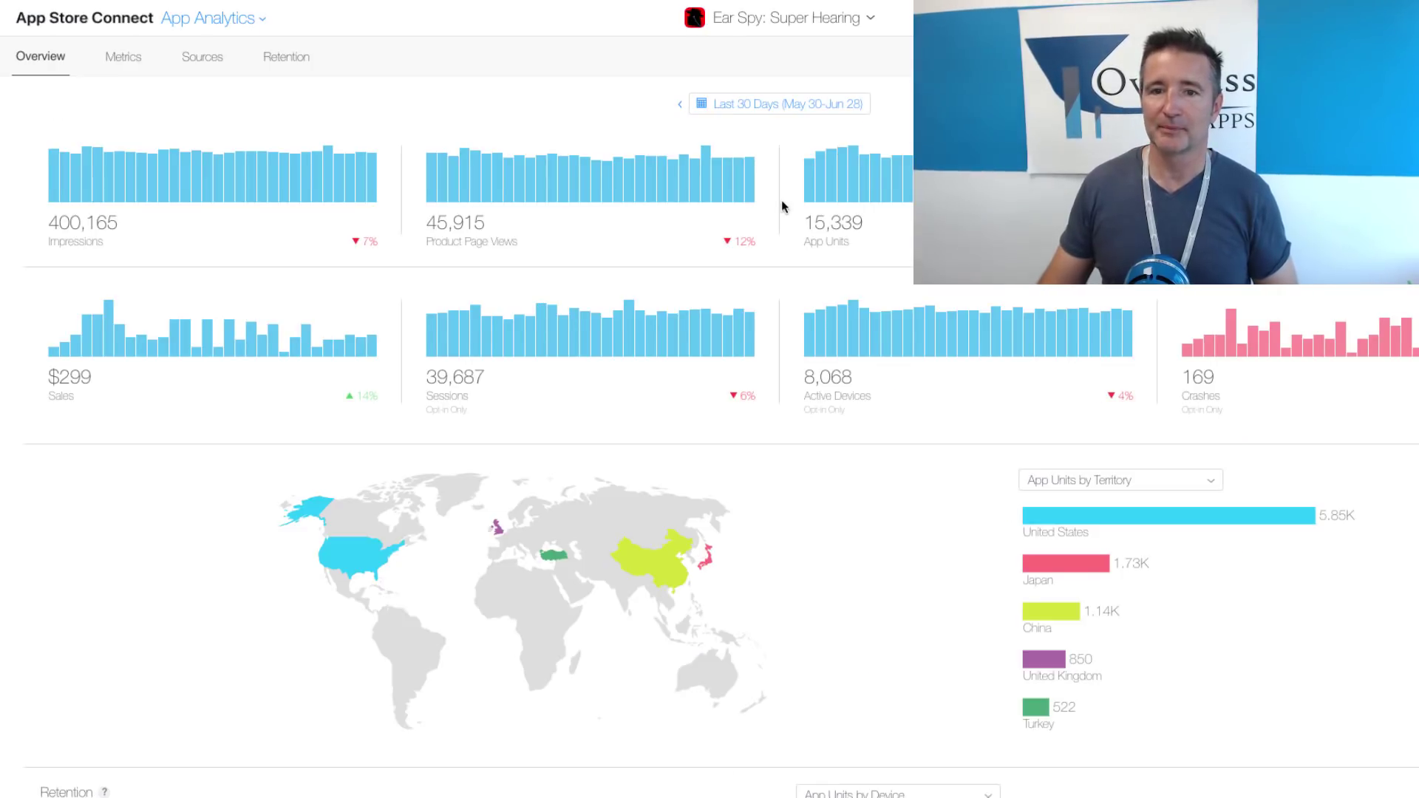
# Return to Ear Spy's App Store Connect analytics tab to look at its traffic sources
pyautogui.click(89, 11)
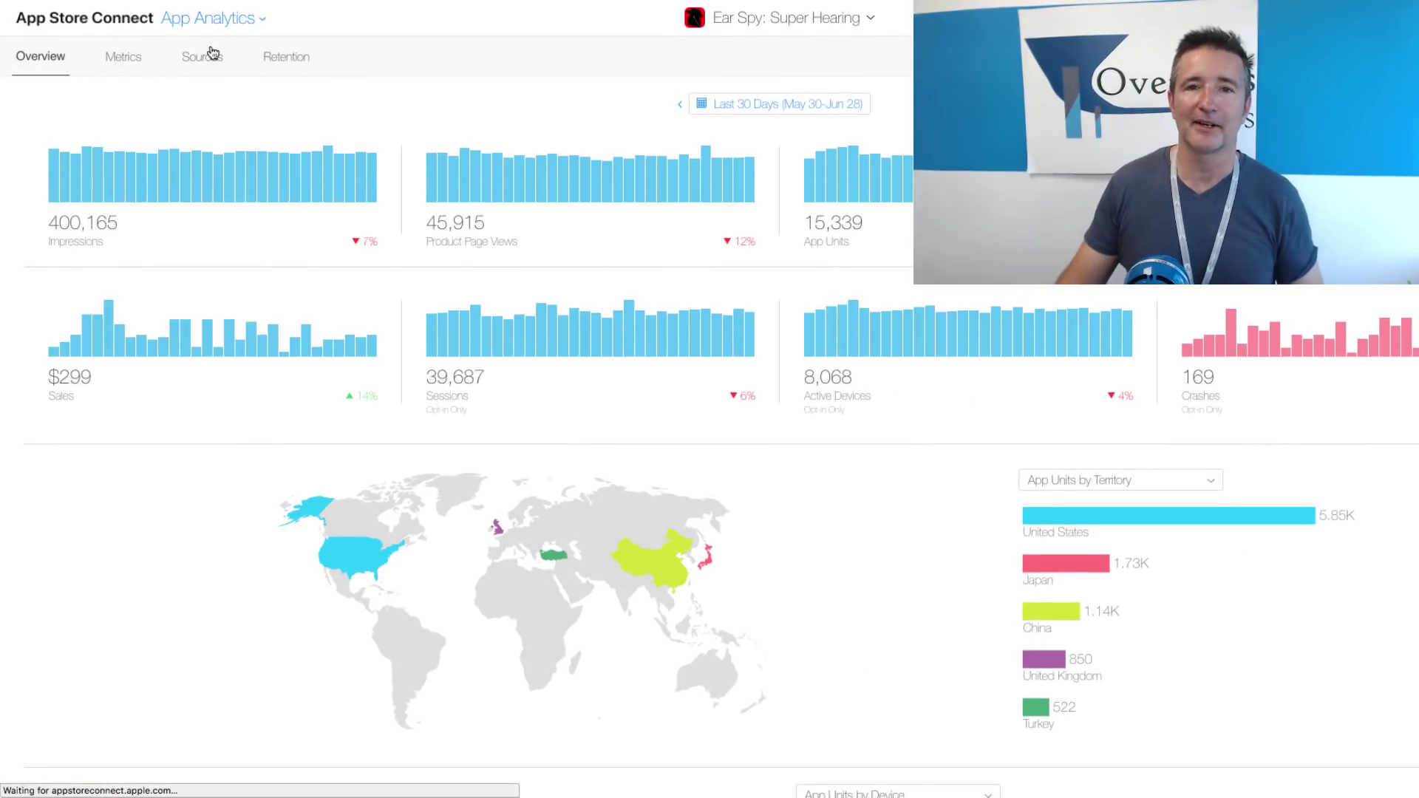